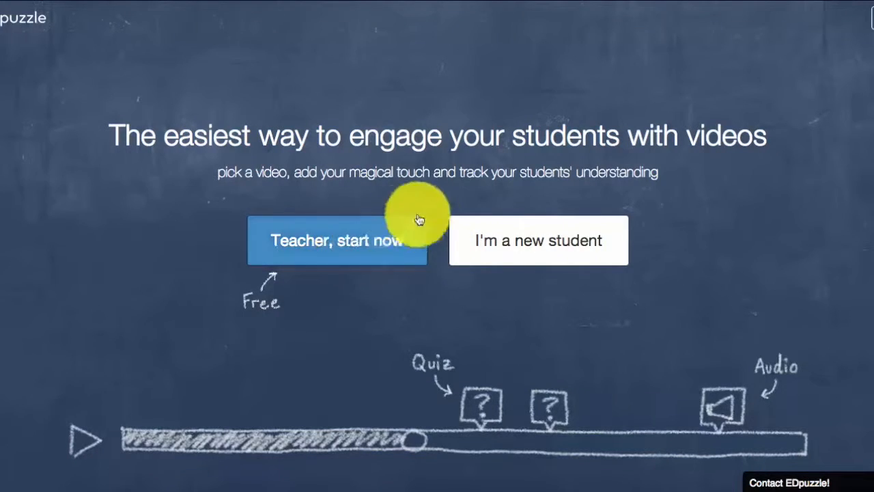
- Start as a teacher and skip the welcome tour
left_click(348, 236)
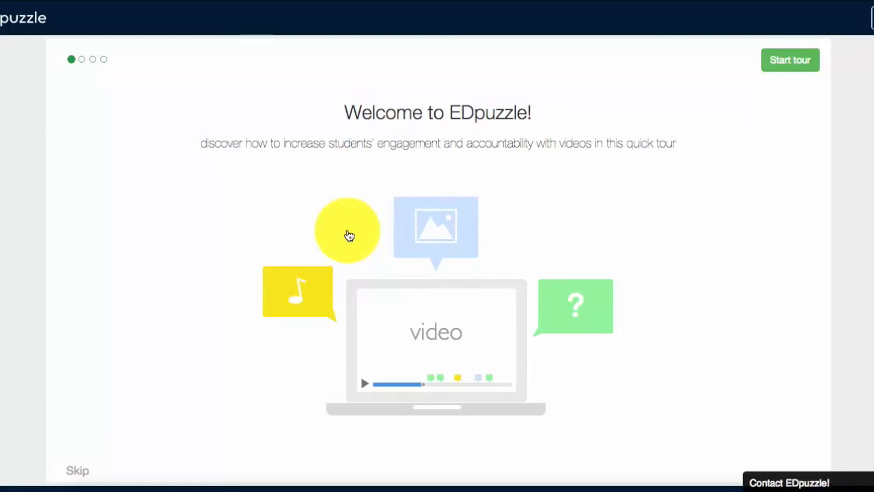
scroll(349, 236, "down", 1)
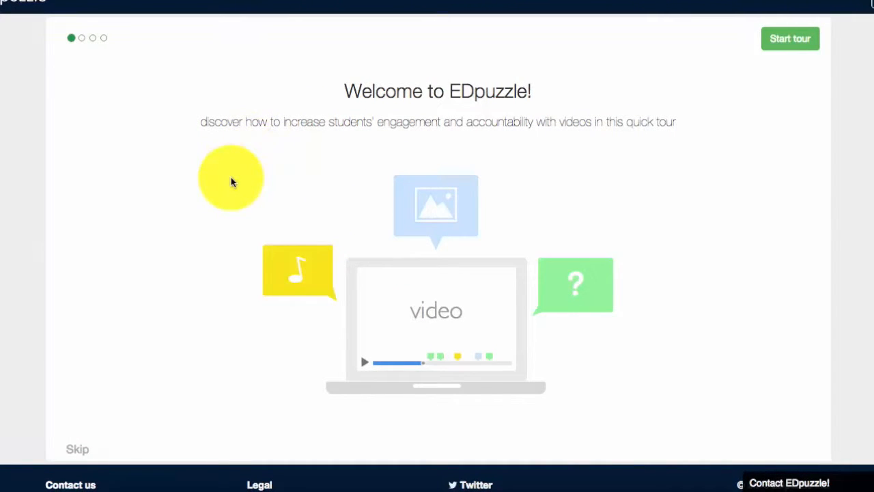
left_click(78, 452)
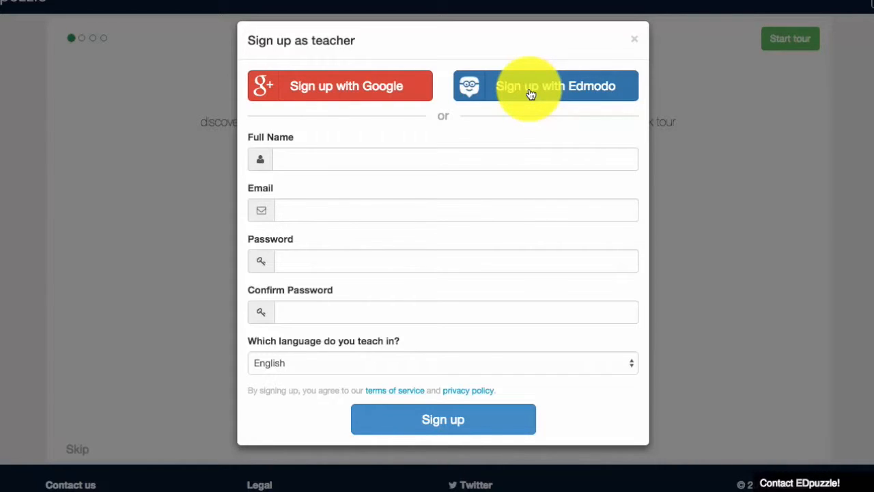
- Close the sign-up form and go to the teacher's classes page
left_click(634, 39)
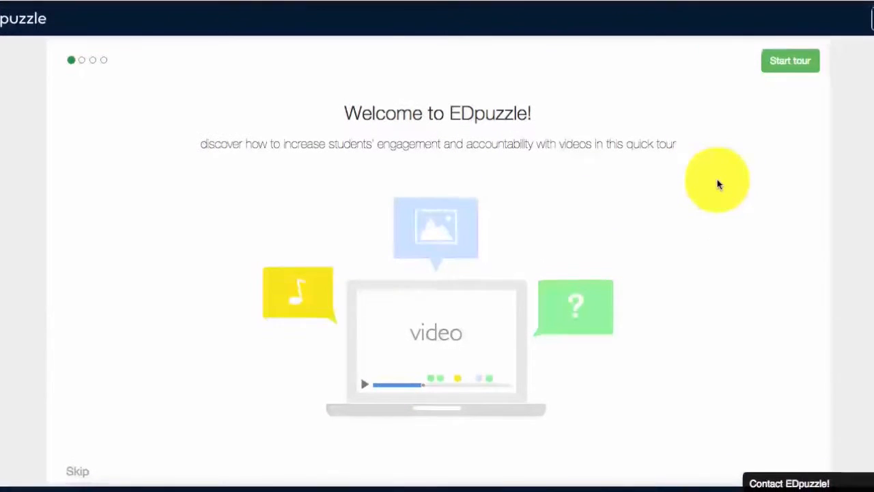
left_click(867, 21)
left_click(526, 95)
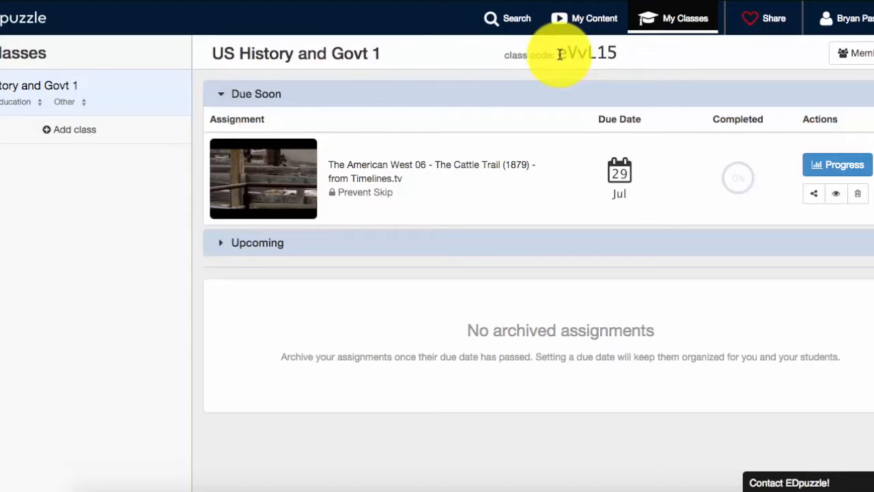
- Add a new class named Honors World Cultures and dismiss the share-the-code popup
left_click(62, 131)
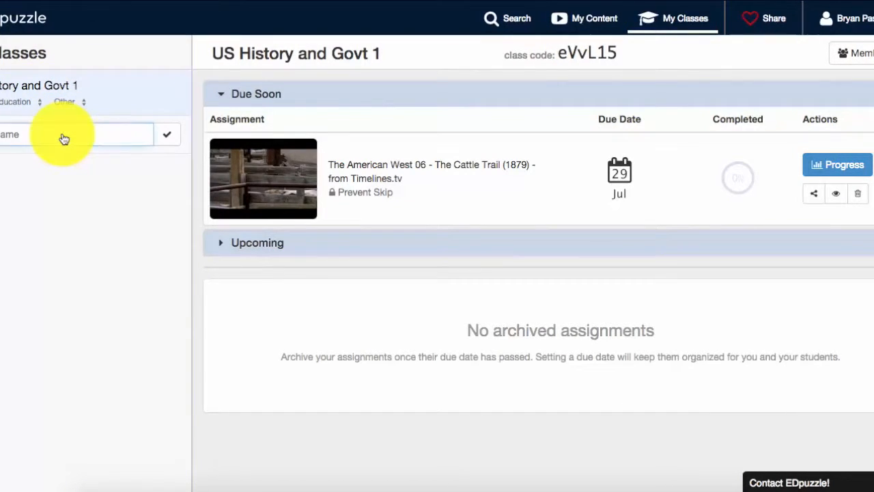
type("UWorld Cultures")
left_click(132, 202)
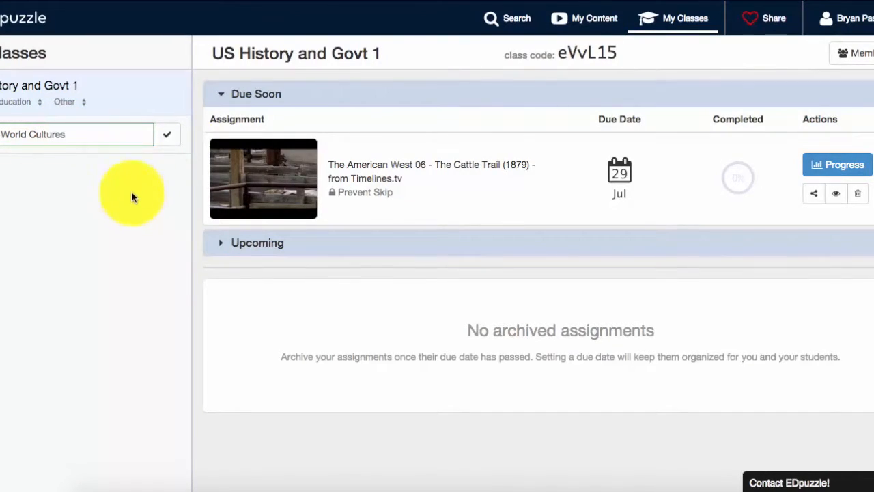
left_click(166, 136)
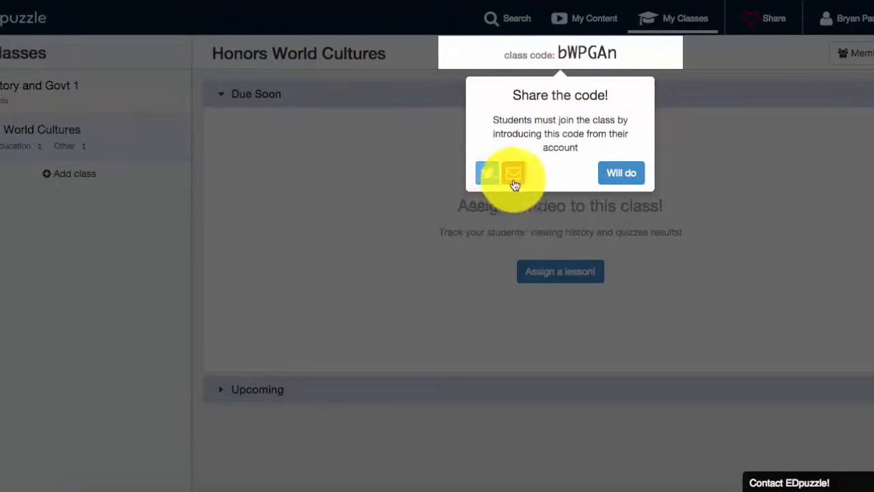
left_click(619, 176)
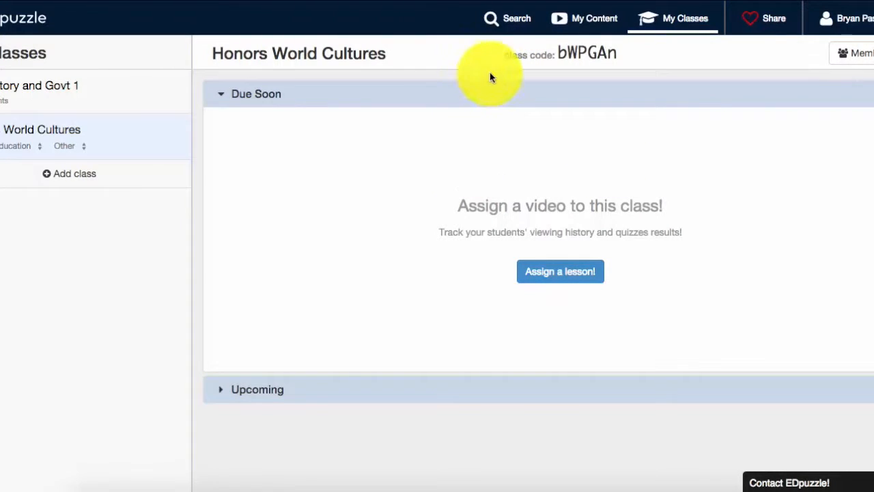
- Open video search and browse the featured lesson examples and latest created videos
left_click(502, 25)
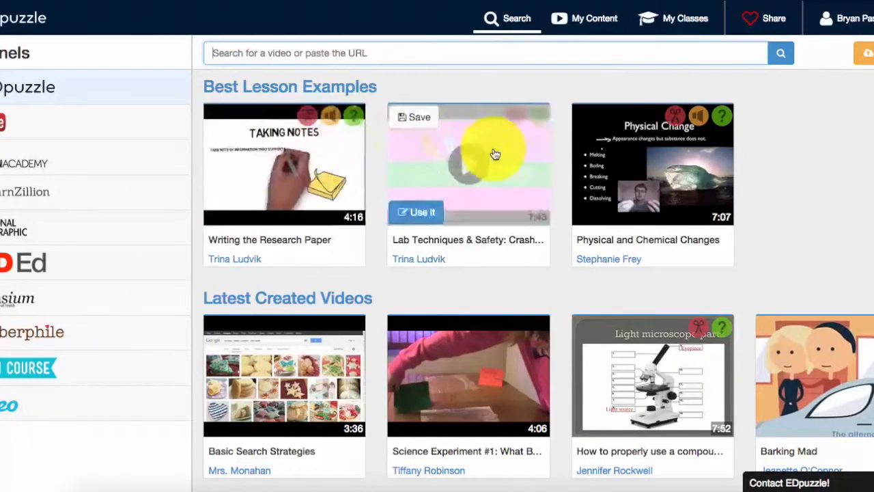
scroll(599, 163, "down", 1)
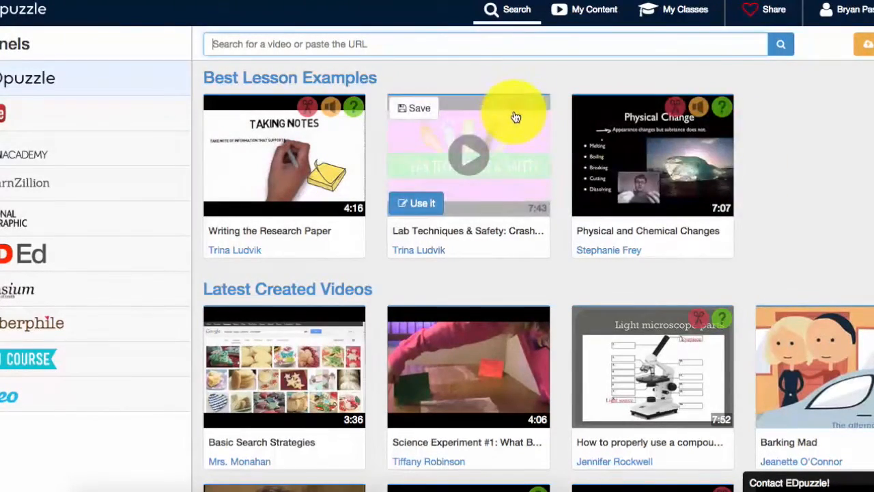
scroll(642, 171, "down", 3)
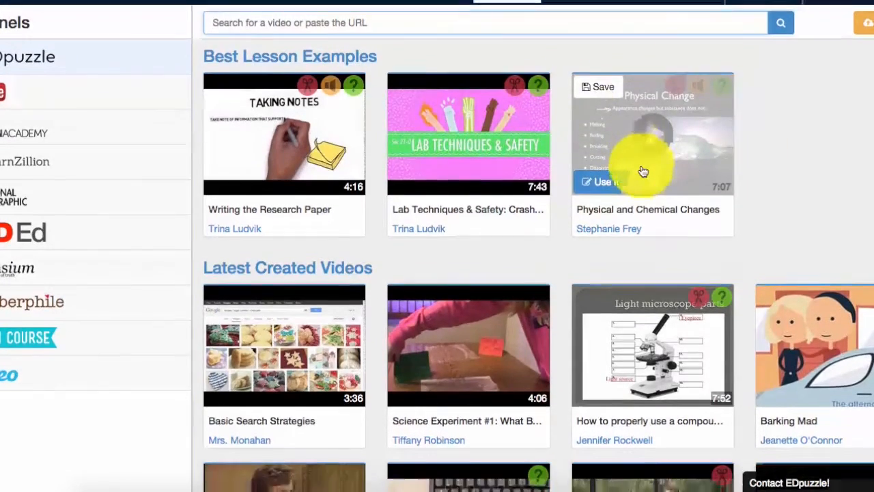
scroll(642, 171, "down", 2)
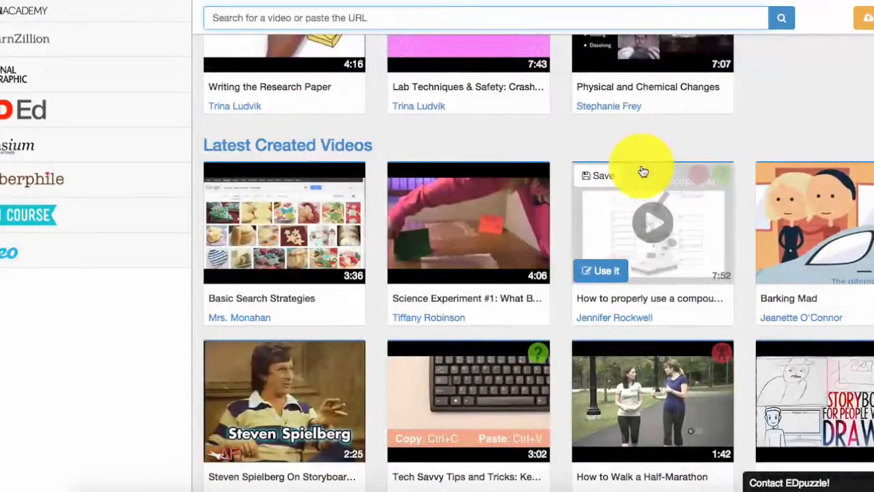
scroll(644, 171, "up", 2)
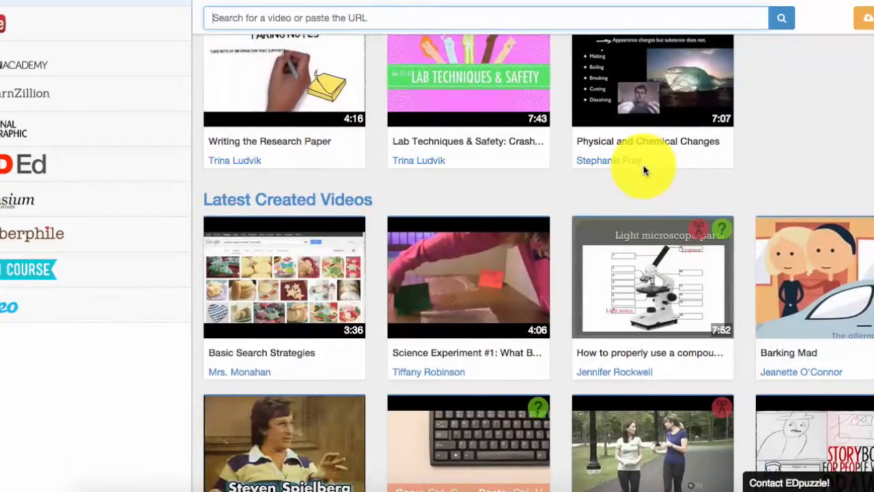
scroll(643, 170, "up", 1)
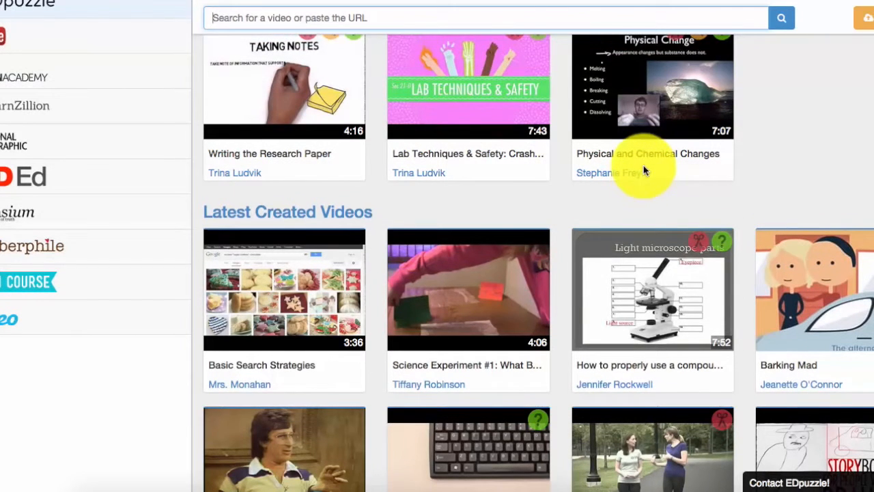
scroll(644, 171, "up", 2)
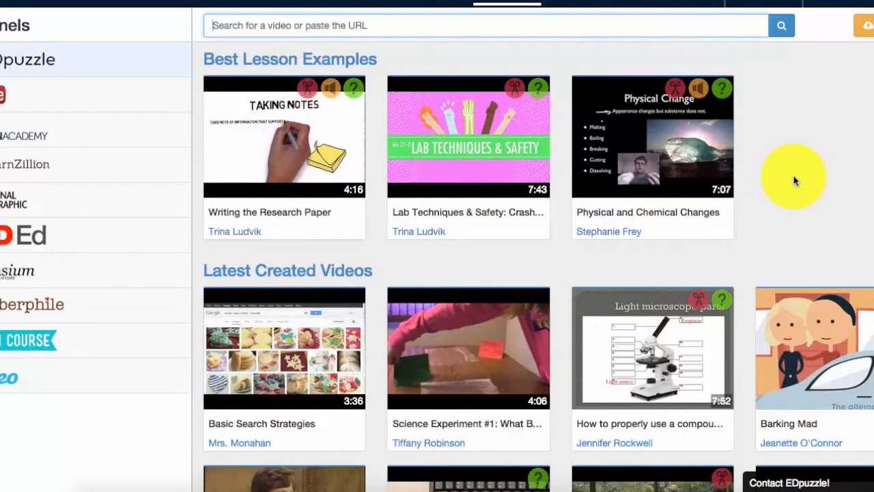
scroll(795, 180, "up", 1)
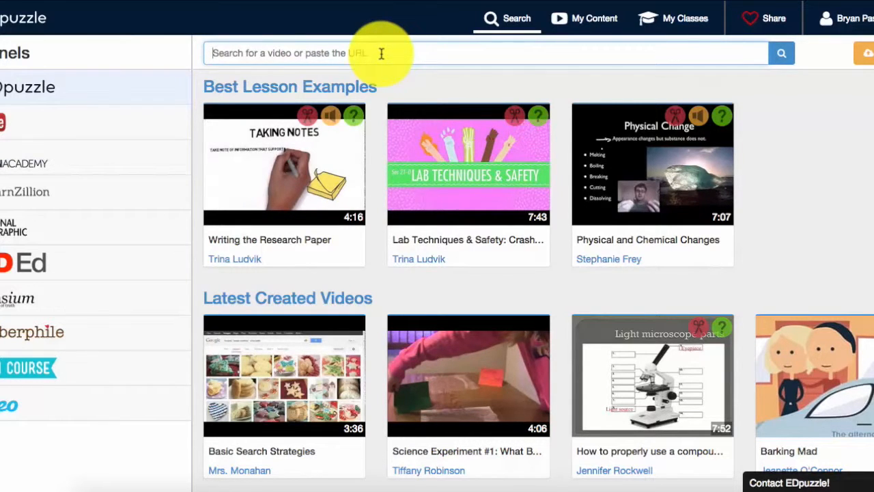
- Search for videos about The Five Pillars of Islam
type("The Five Pilla")
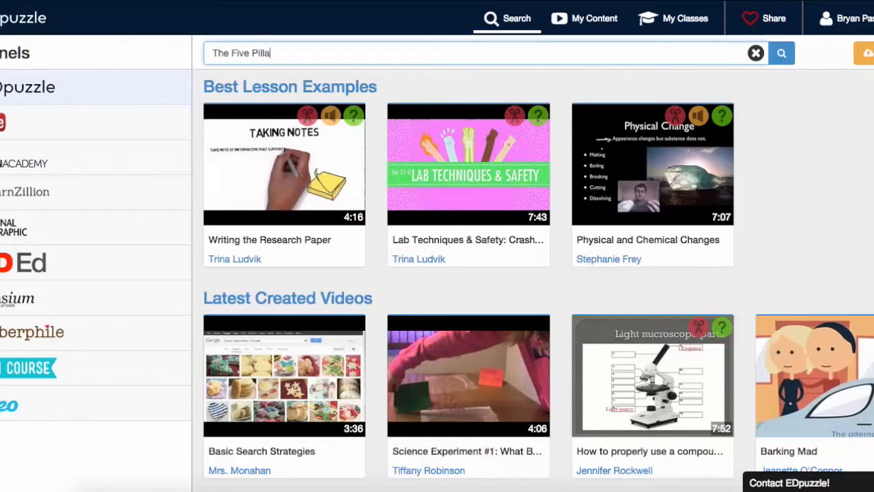
type("rs of Islam")
key("Return")
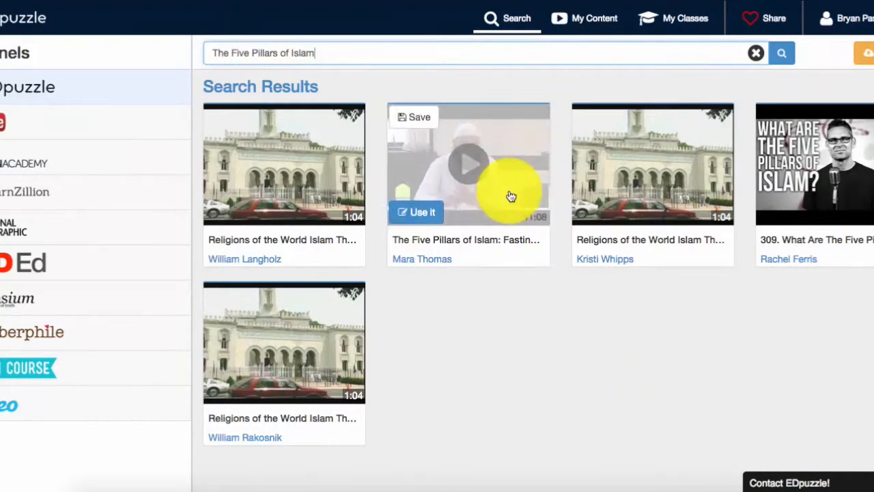
- Reuse the third result, Religions of the World Islam The Five Pillars of Islam, for editing
mouse_move(498, 200)
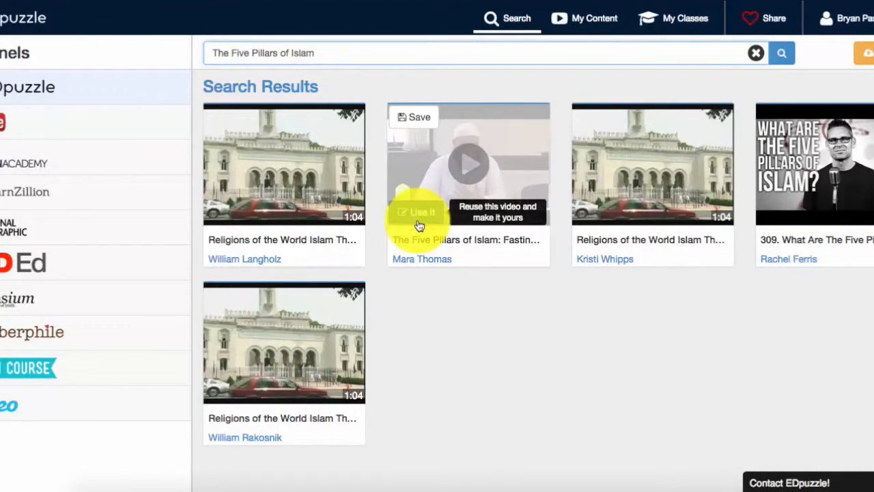
mouse_move(630, 209)
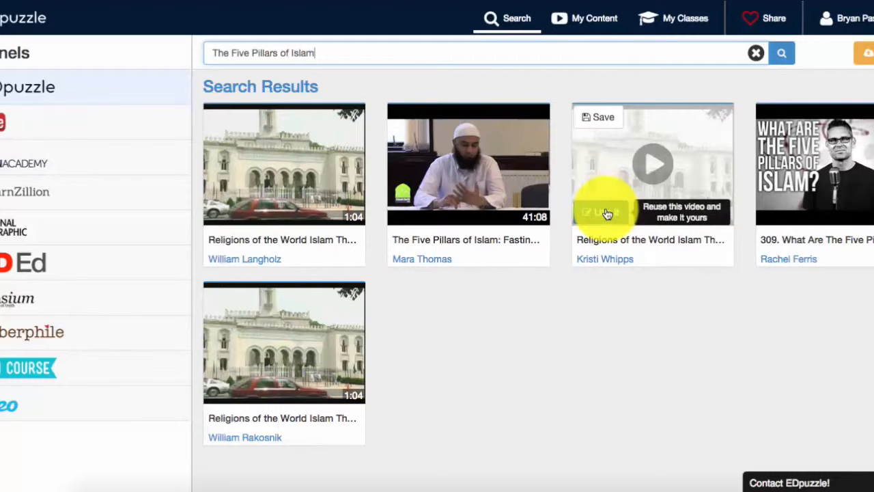
left_click(602, 221)
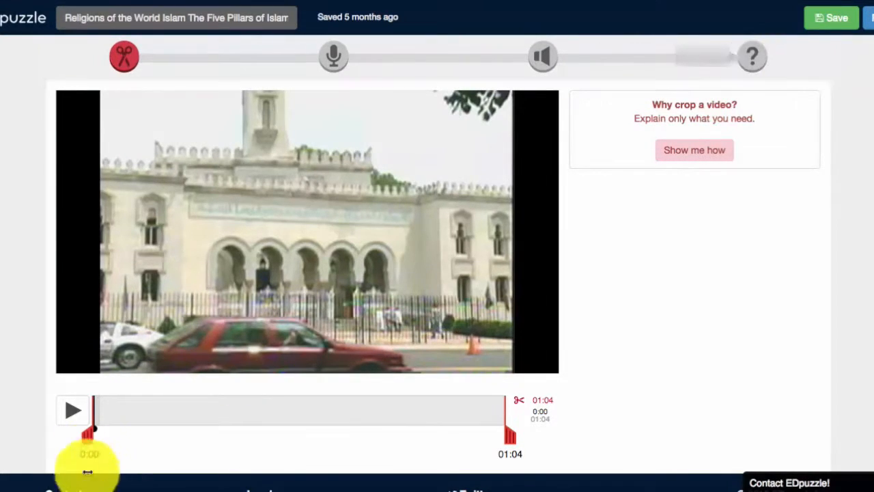
- Play the video briefly, open the Quizzes stage, and view then close its instructions
left_click(77, 413)
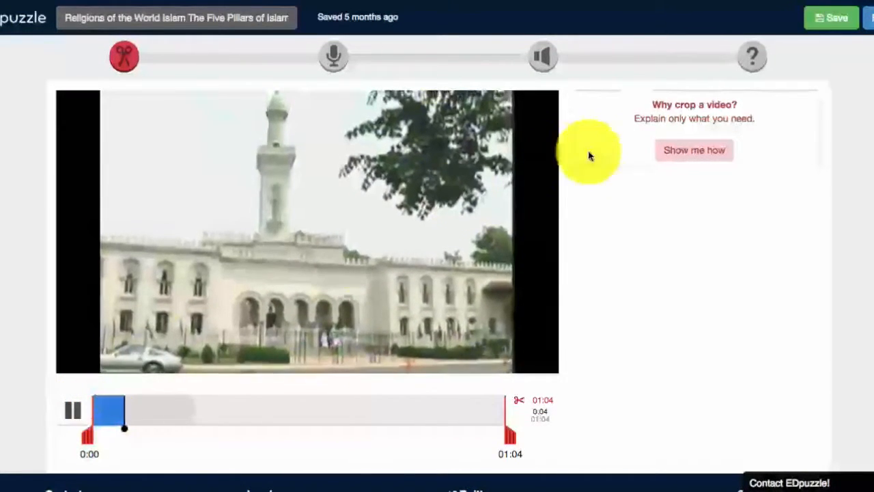
left_click(759, 59)
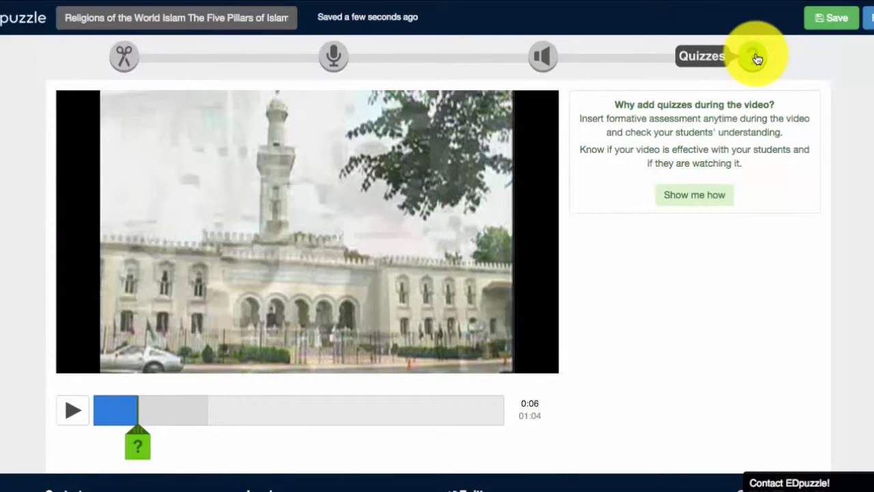
left_click(708, 198)
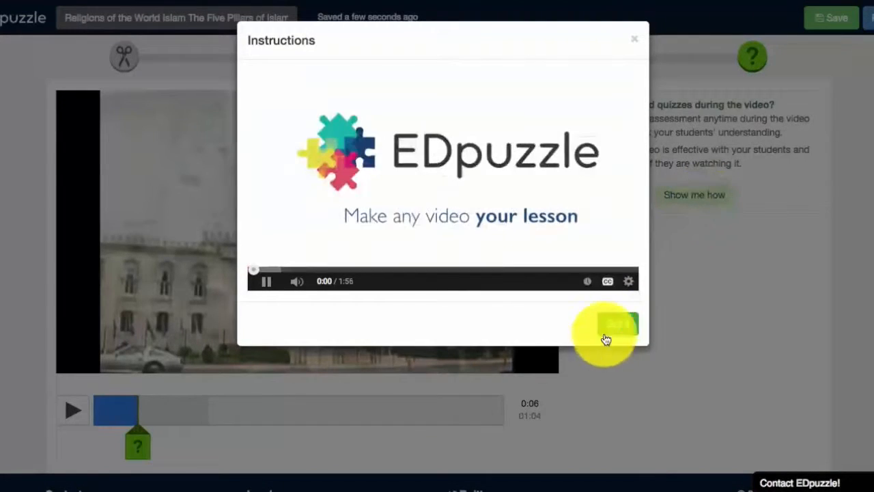
left_click(634, 45)
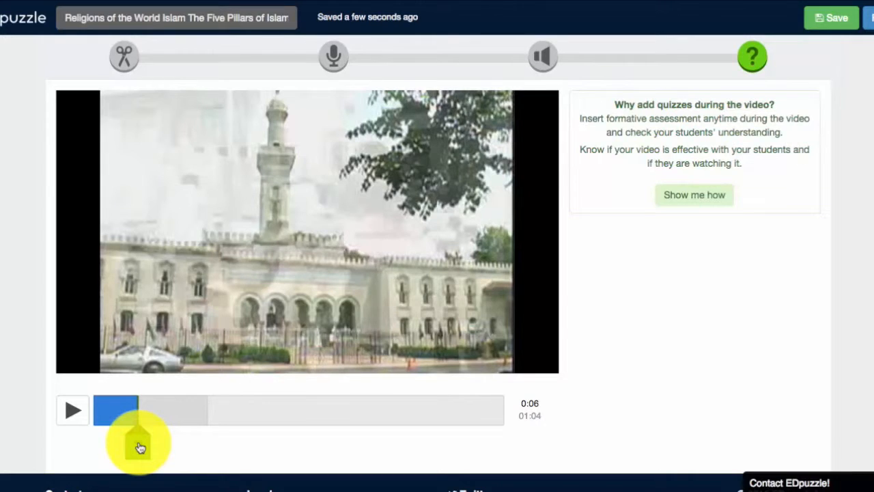
- Add a question at 0:06 asking "What are the two main branches/denominations of Islam?"
left_click(140, 448)
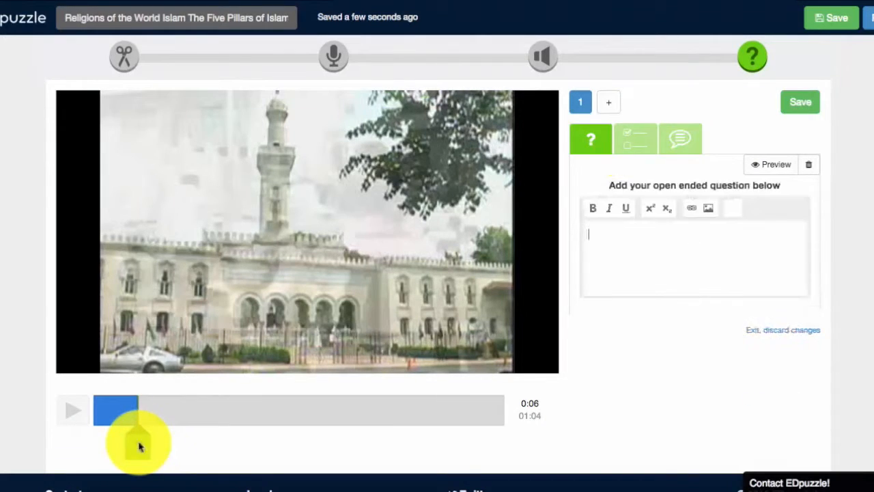
left_click(646, 247)
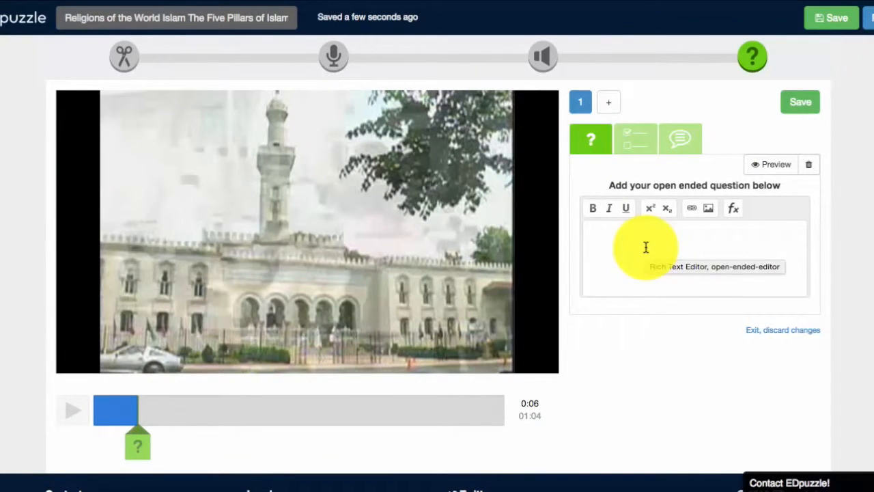
type("How ")
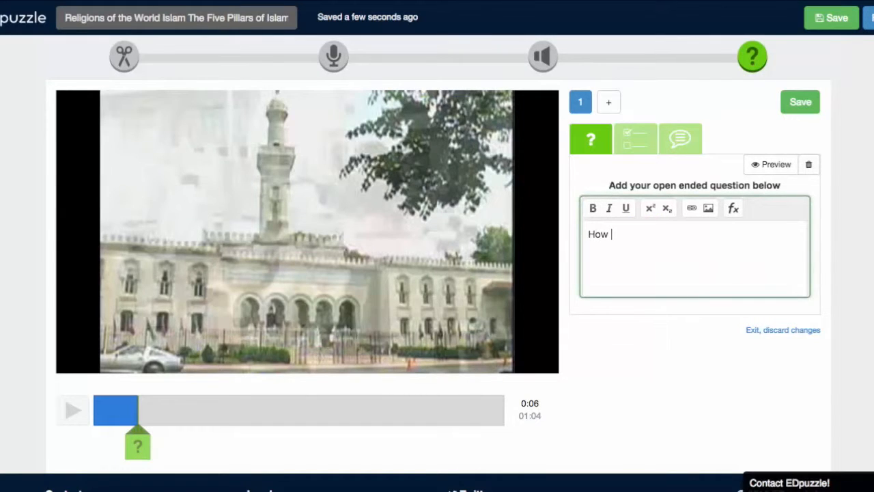
type("man")
key("BackSpace")
key("BackSpace")
key("BackSpace")
key("BackSpace")
key("BackSpace")
key("BackSpace")
key("BackSpace")
type("What are the two main branch")
key("BackSpace")
key("BackSpace")
type("nche")
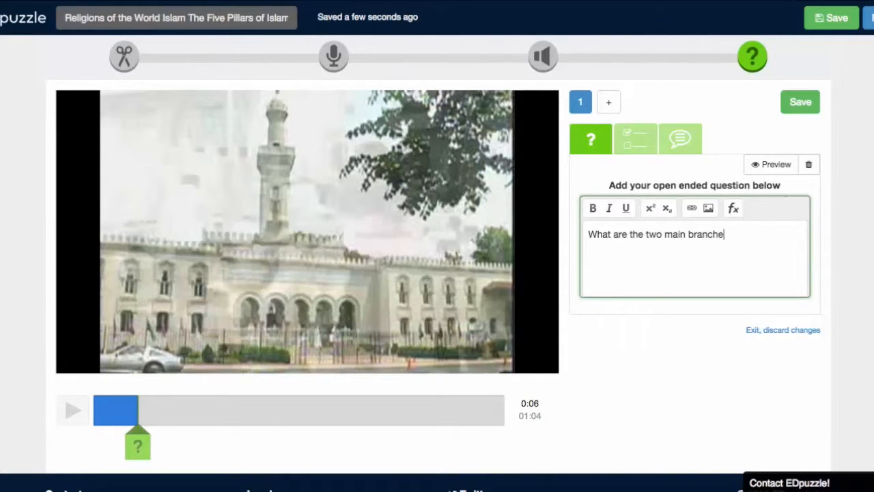
type("s/denominations of Isl")
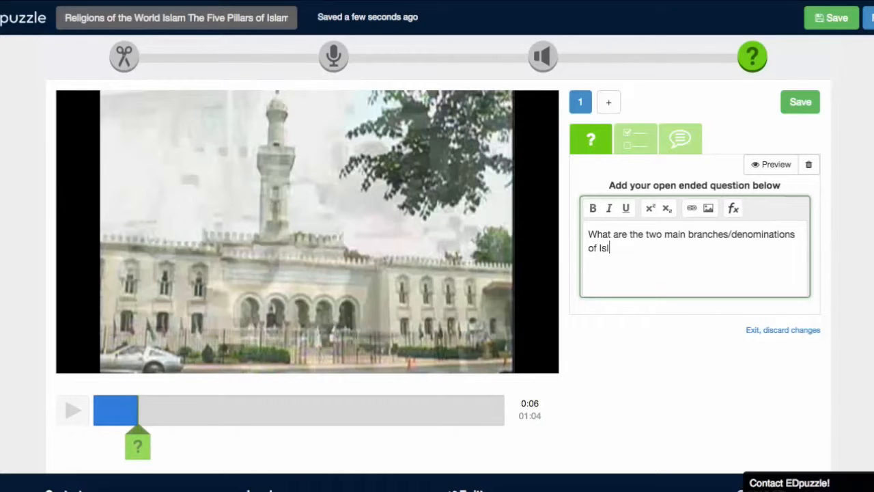
type("am?")
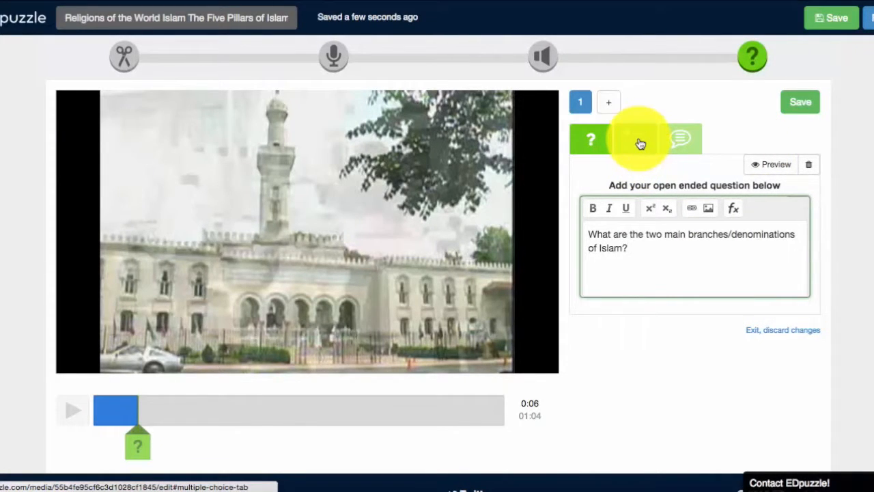
- Switch the question to the multiple choice type to show its answer fields
left_click(683, 145)
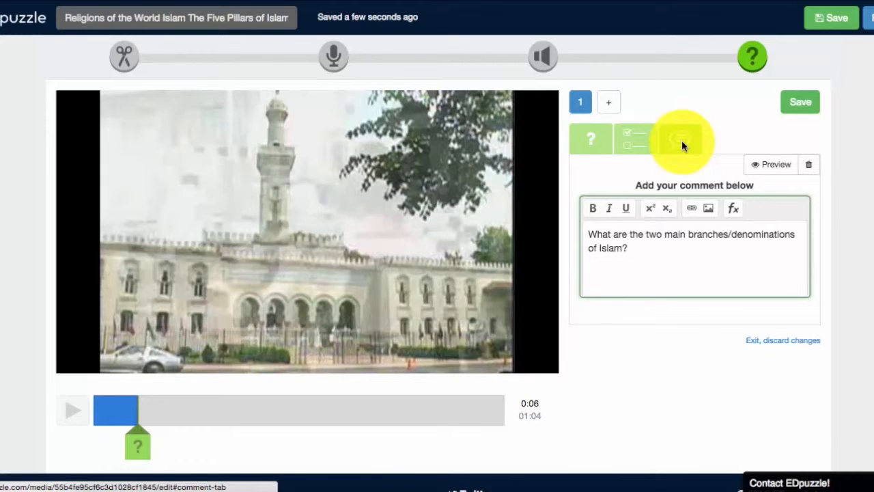
left_click(638, 140)
scroll(695, 330, "down", 1)
scroll(679, 282, "down", 2)
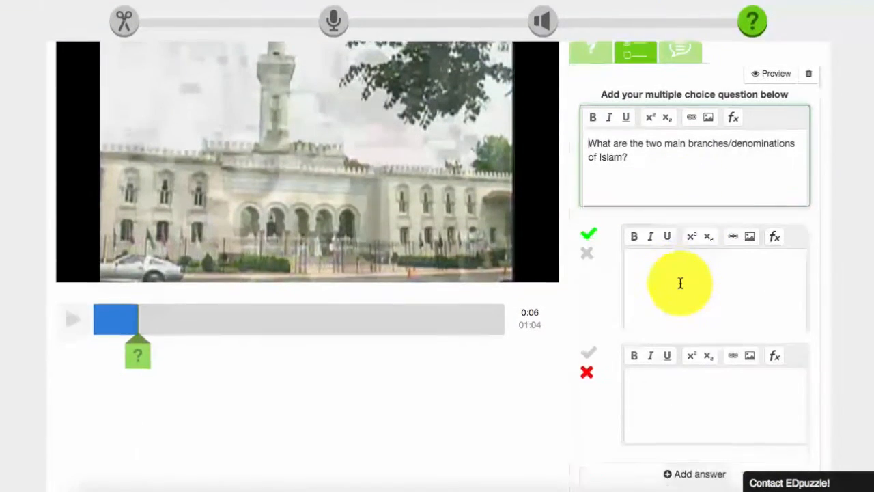
scroll(595, 357, "down", 2)
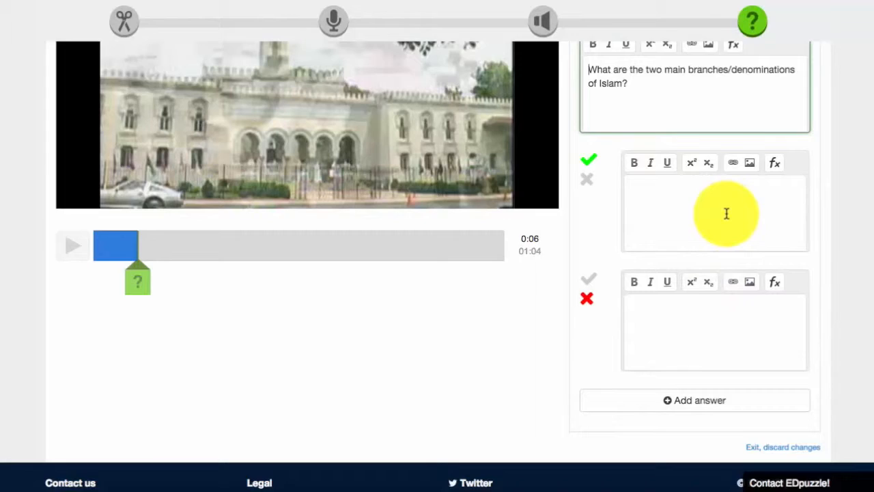
- Save the question as an open-ended question and continue the video past it
scroll(726, 217, "up", 4)
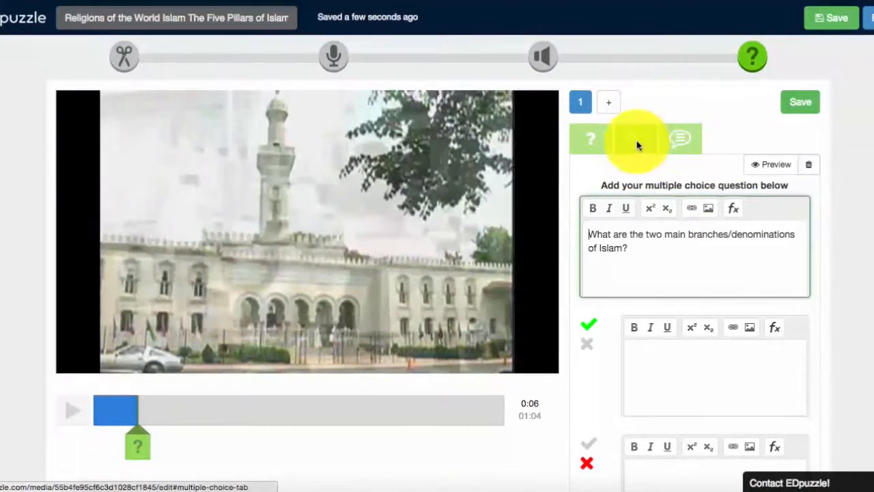
left_click(803, 103)
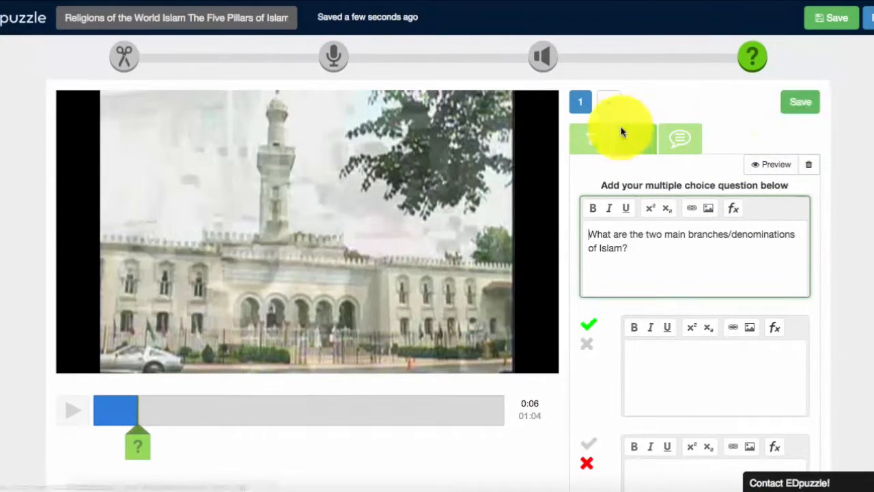
left_click(801, 102)
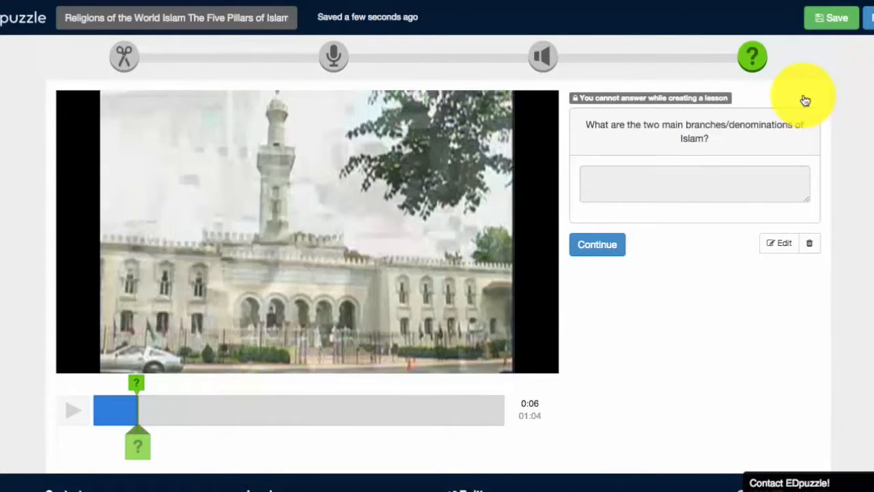
left_click(604, 251)
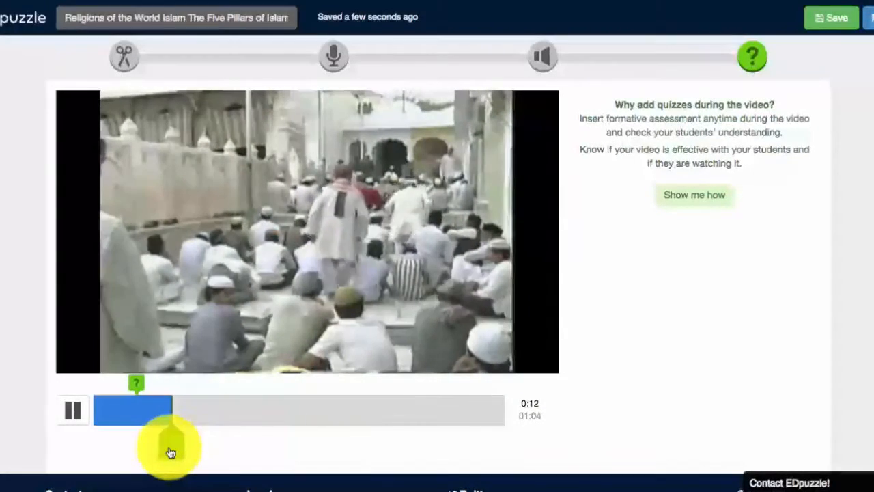
- Finish editing the lesson and choose to assign it later
left_click(175, 451)
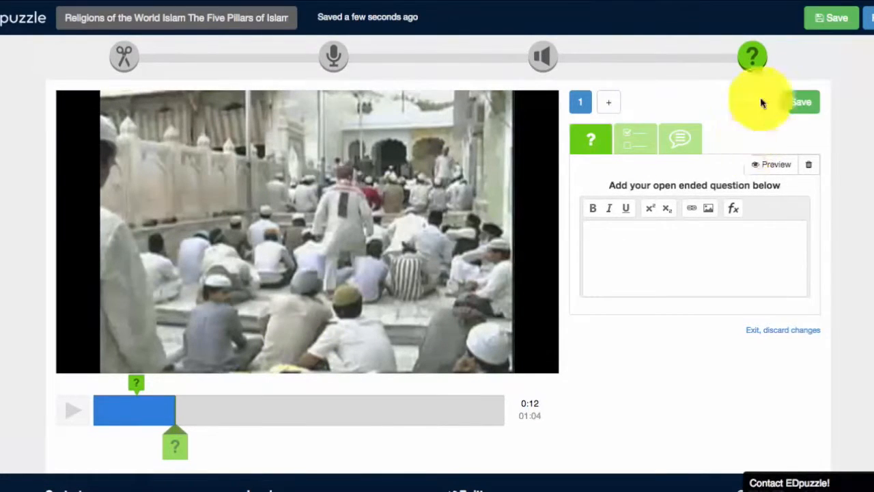
left_click(822, 24)
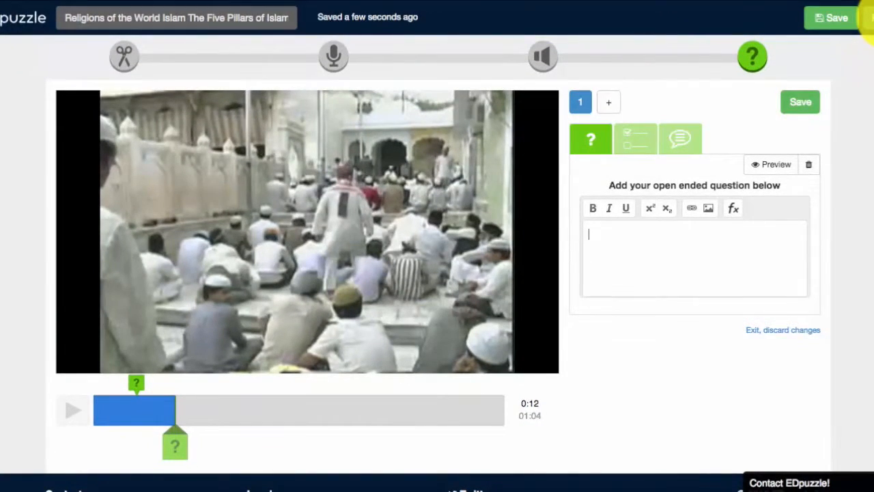
left_click(871, 21)
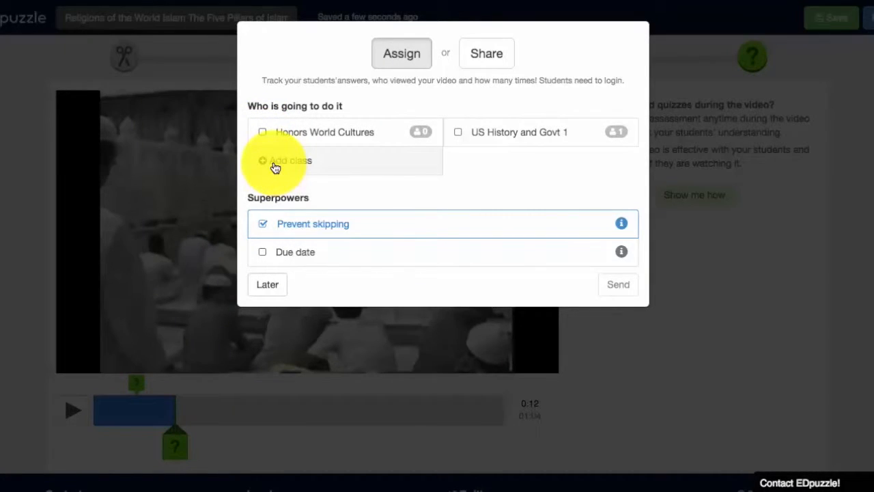
left_click(269, 285)
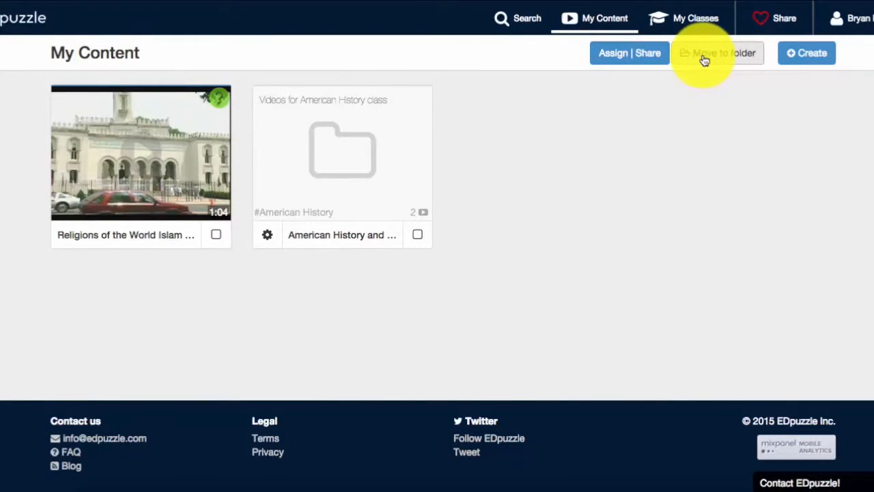
- Create a new folder named Honors World Cultures with the tag world history
left_click(216, 236)
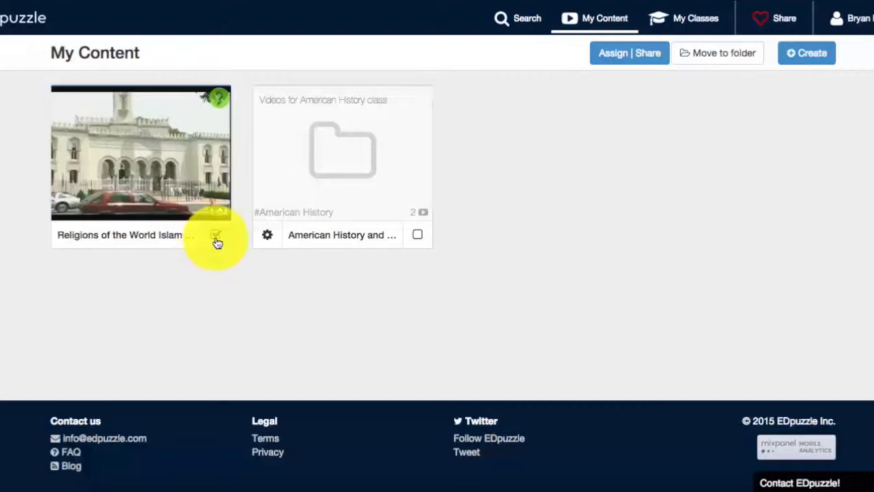
left_click(715, 54)
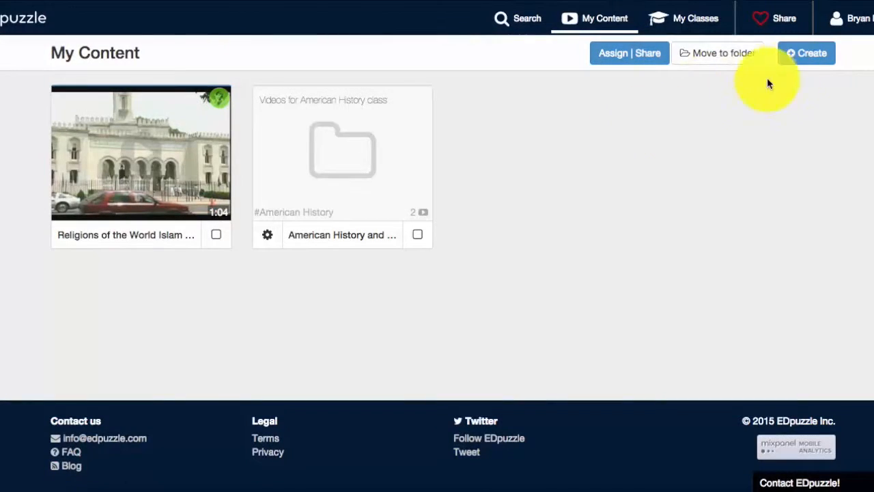
left_click(806, 60)
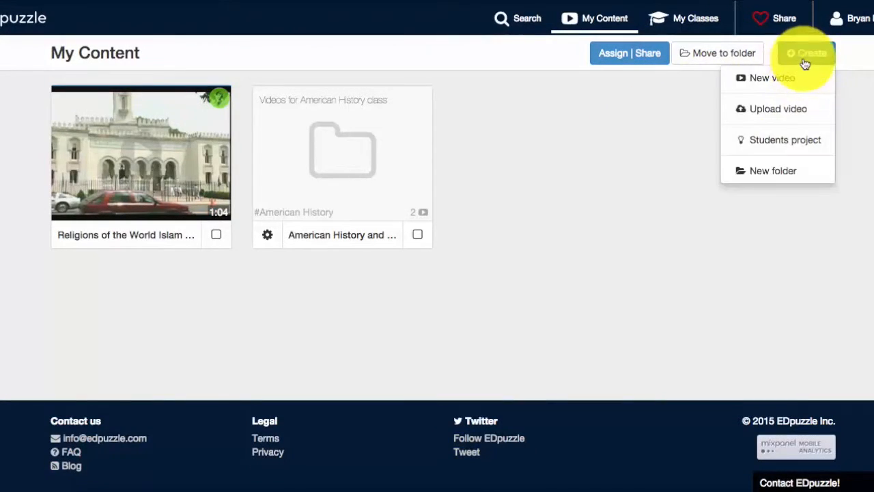
left_click(775, 172)
left_click(463, 147)
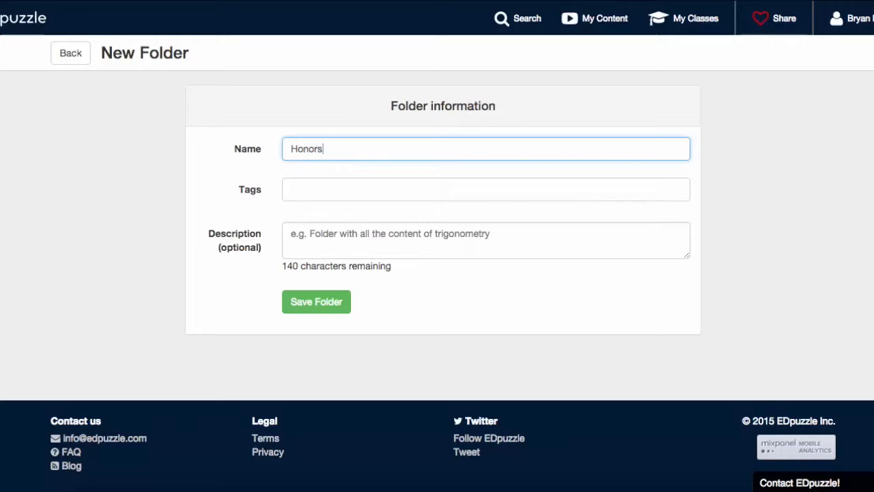
key("Tab")
type("world history")
key("Return")
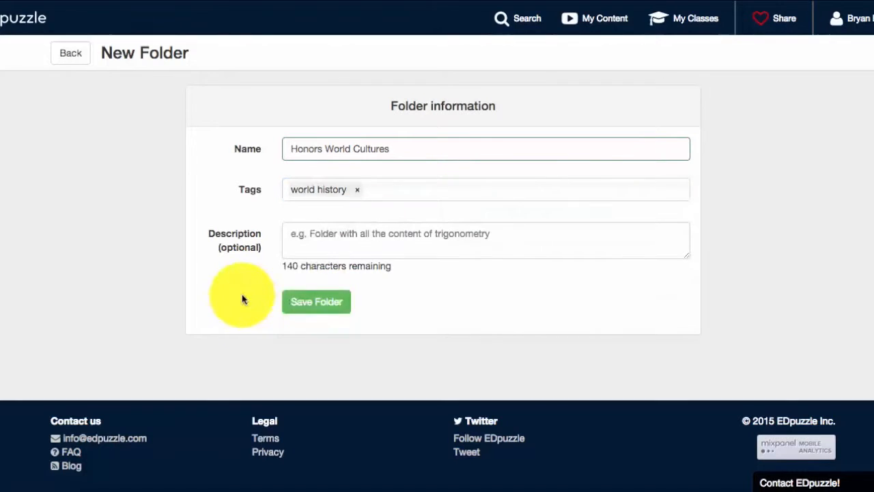
- Describe the folder as the teacher's world cultures videos and save it
left_click(325, 233)
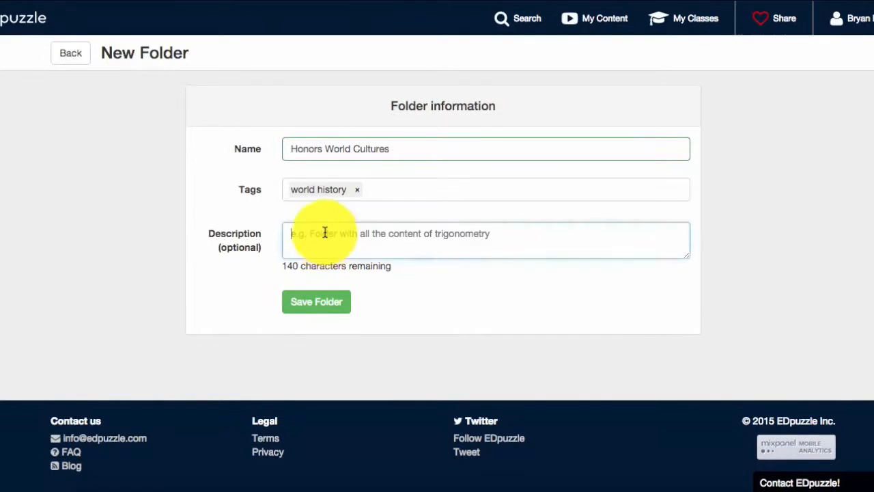
type("Mr. Pasquale's world cultures videos")
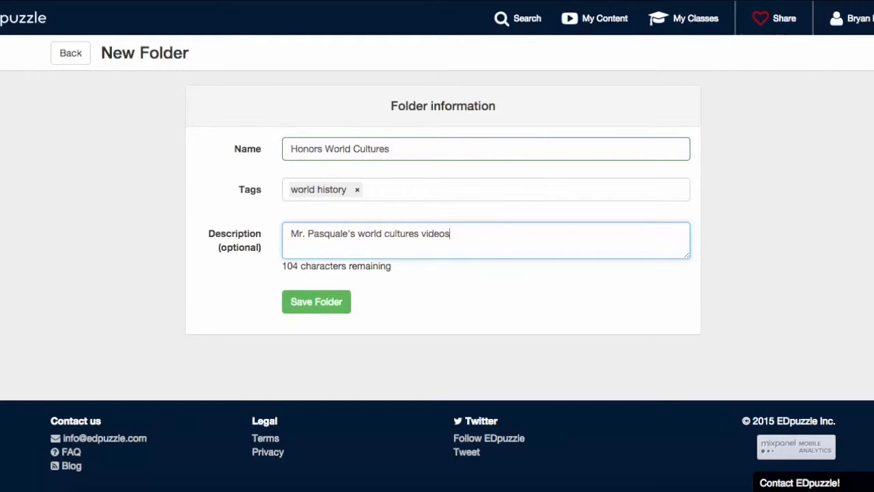
left_click(307, 303)
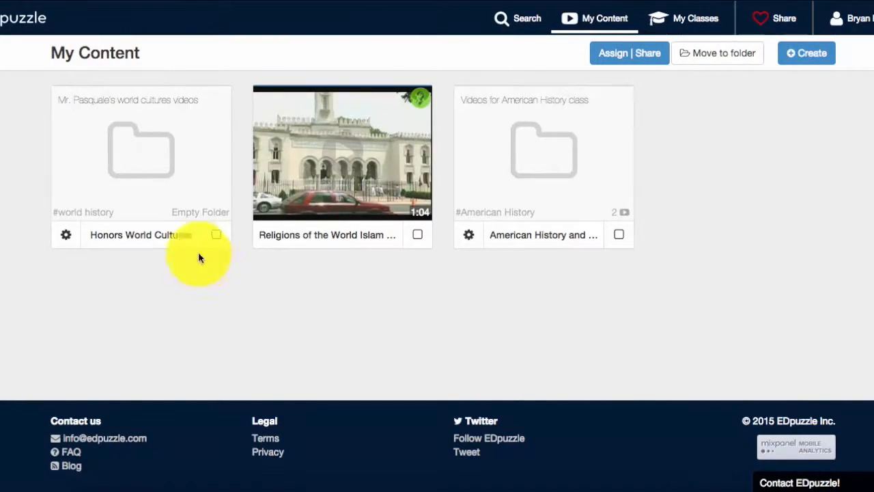
- Move the Religions of the World Islam video into the Honors World Cultures folder
left_click(470, 236)
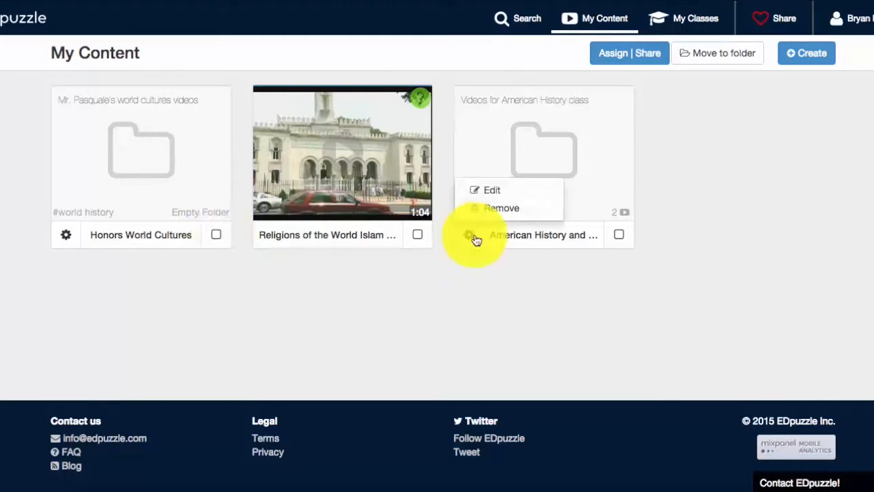
left_click(419, 235)
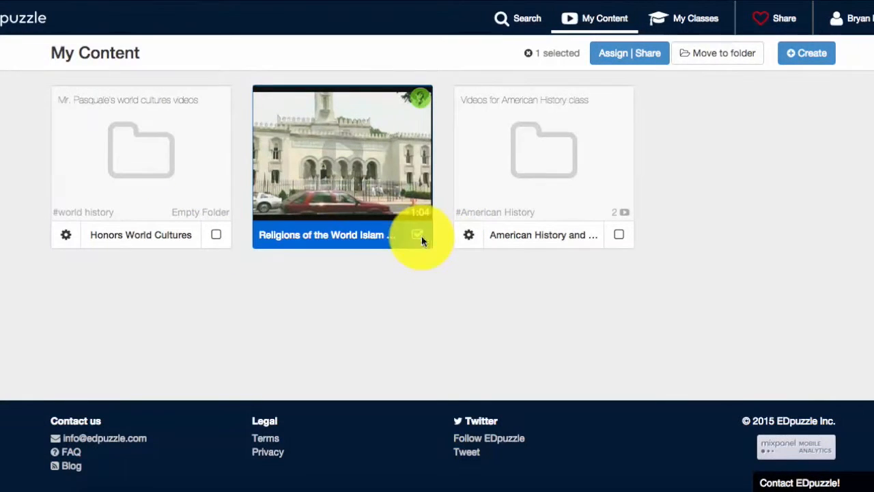
left_click(714, 53)
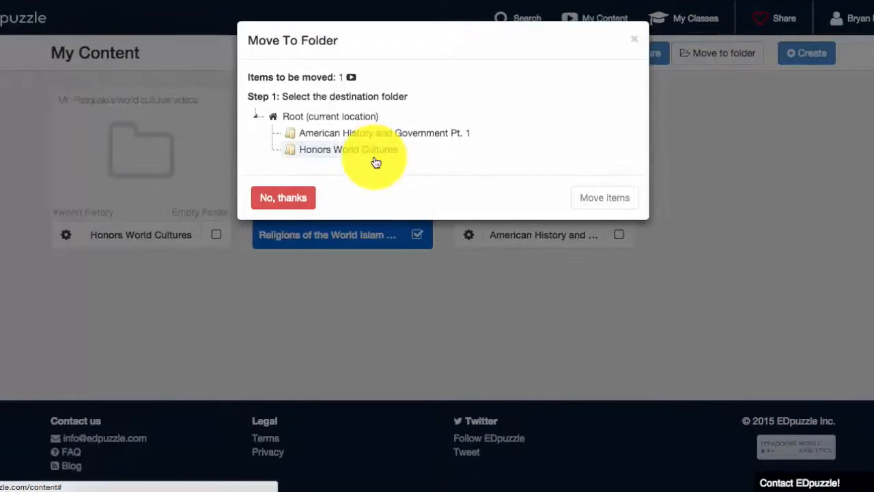
left_click(373, 154)
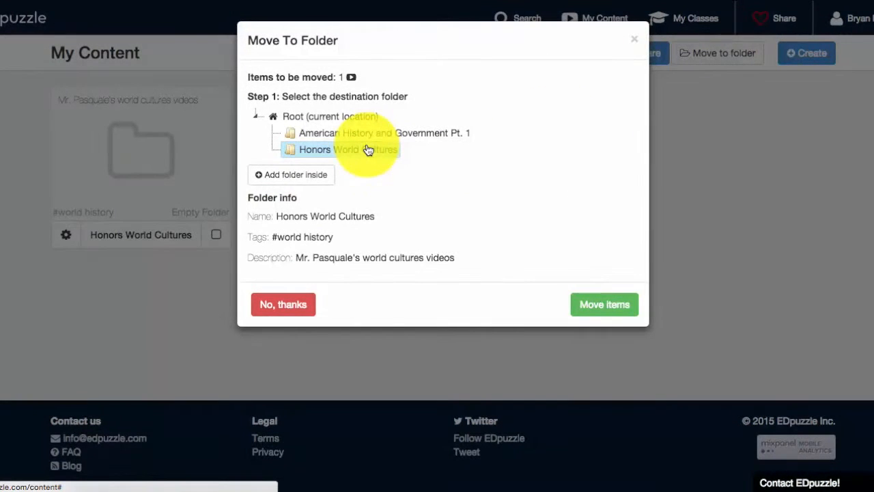
left_click(619, 304)
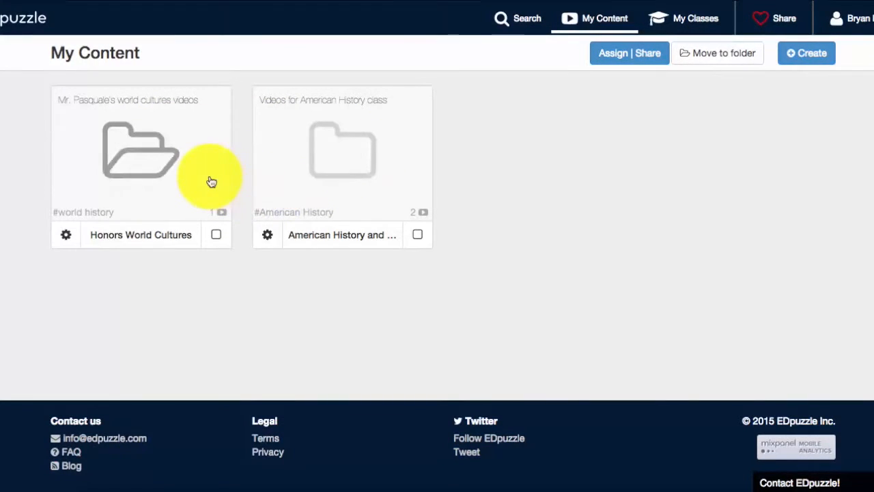
- Open the American History and Government Pt. 1 folder, then the classes page, dismissing the class code tip
left_click(390, 141)
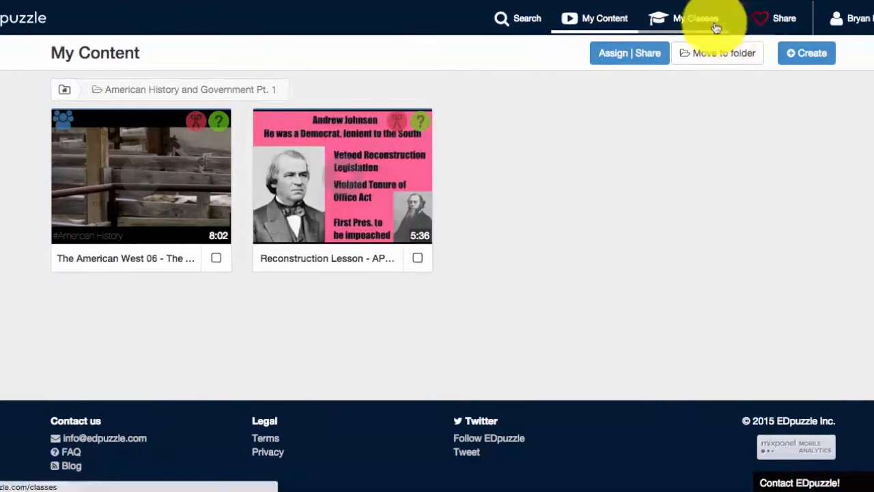
left_click(667, 25)
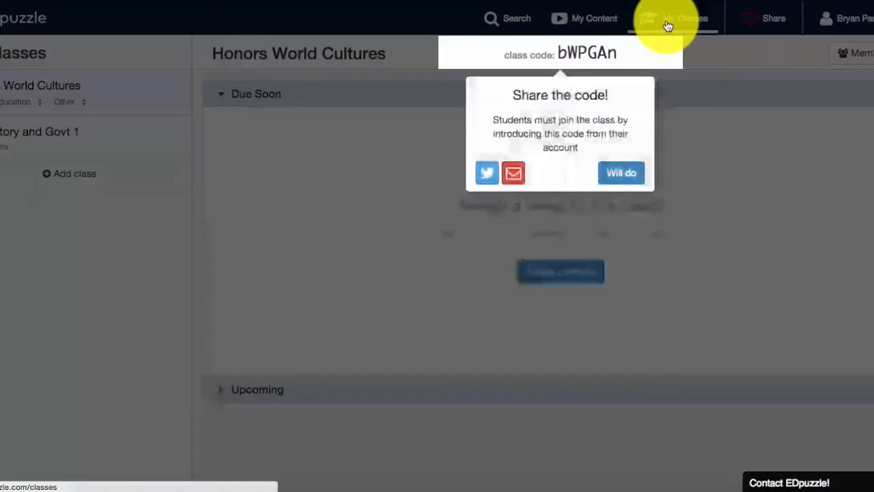
left_click(622, 176)
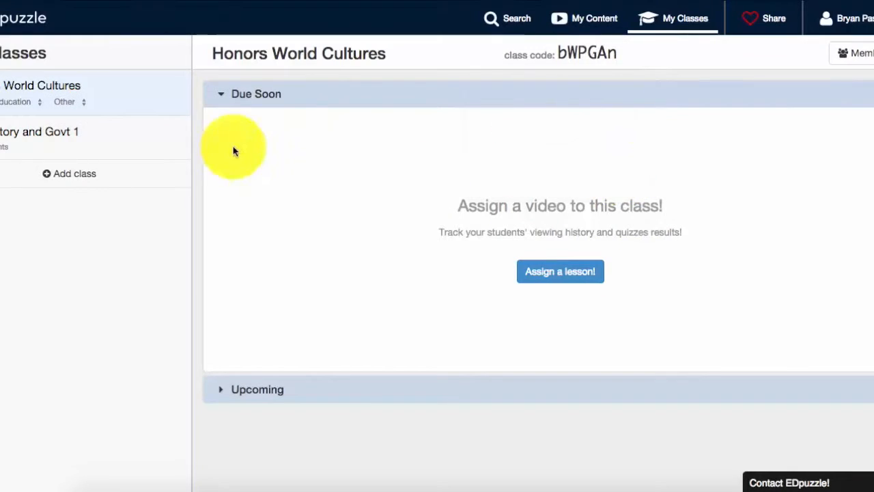
- Open the US History and Govt 1 class and review The American West assignment's progress across its questions
left_click(135, 142)
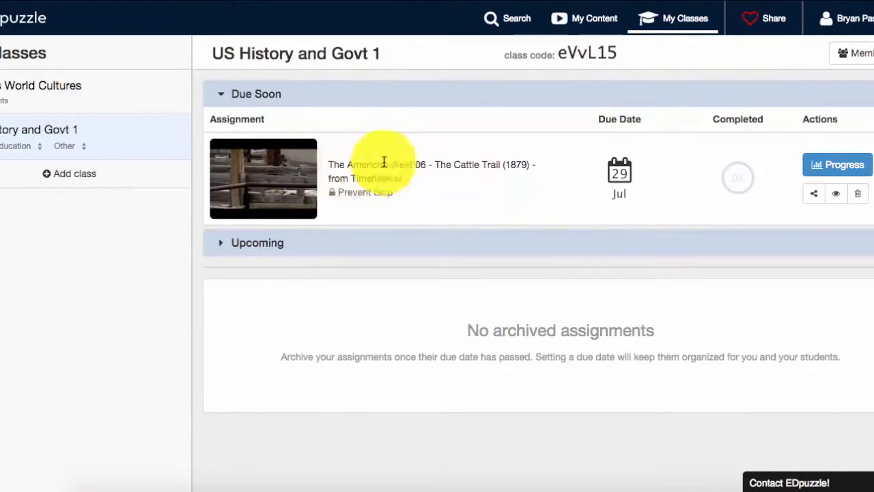
mouse_move(611, 171)
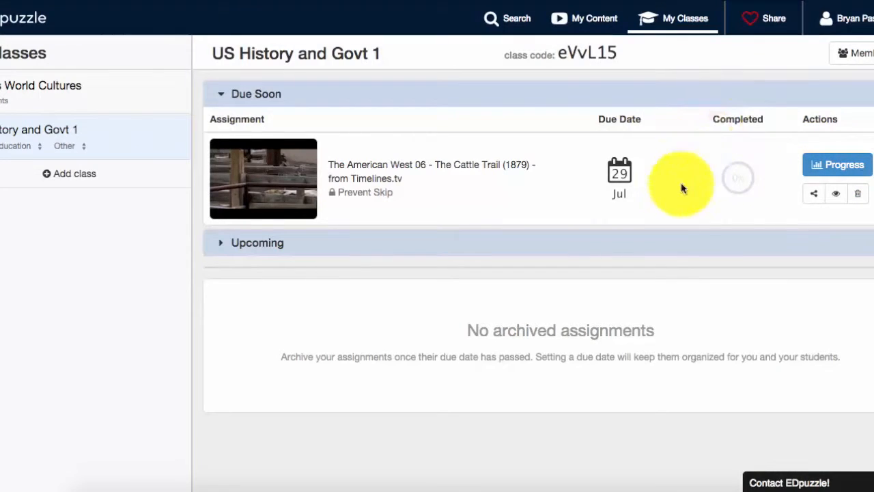
left_click(839, 164)
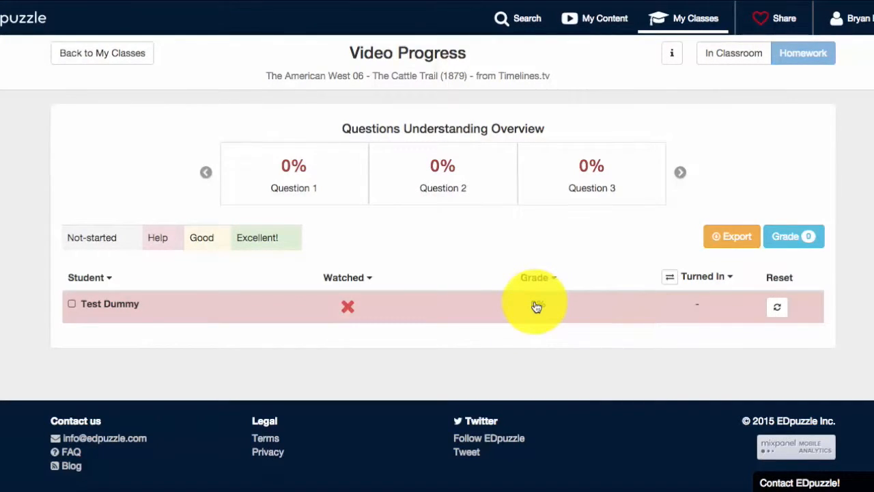
left_click(681, 175)
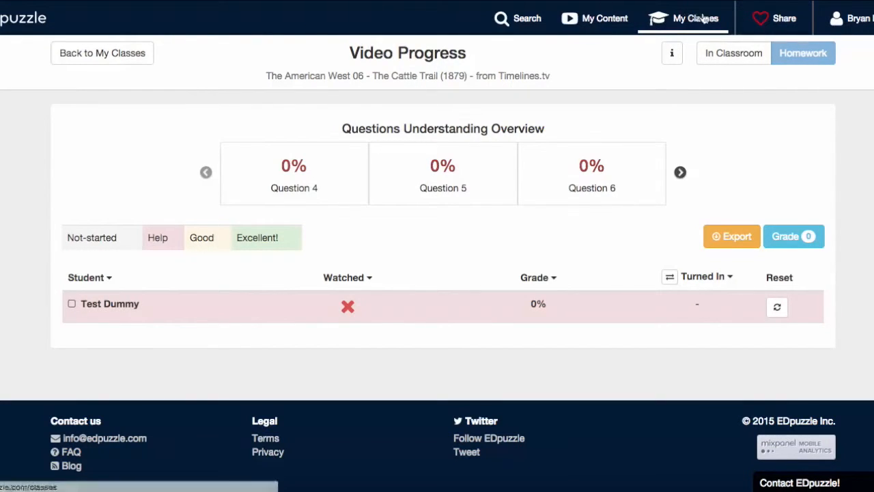
- Browse between the classes, content and search pages
left_click(676, 26)
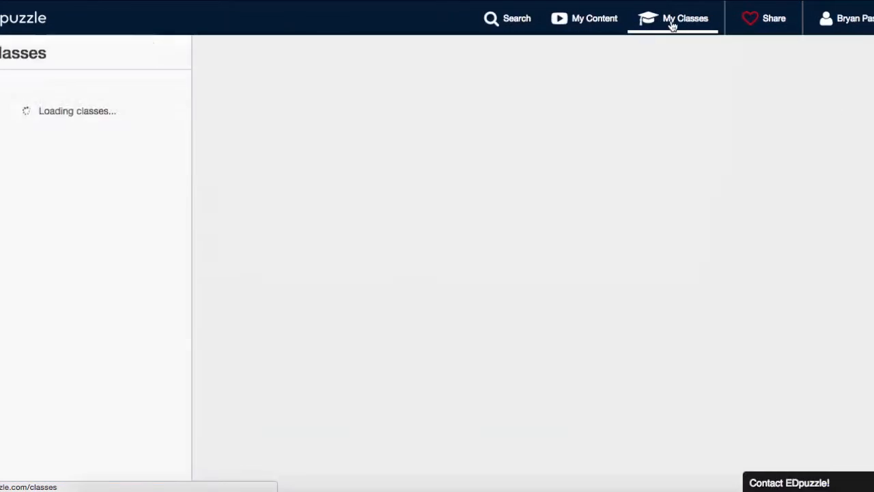
left_click(607, 26)
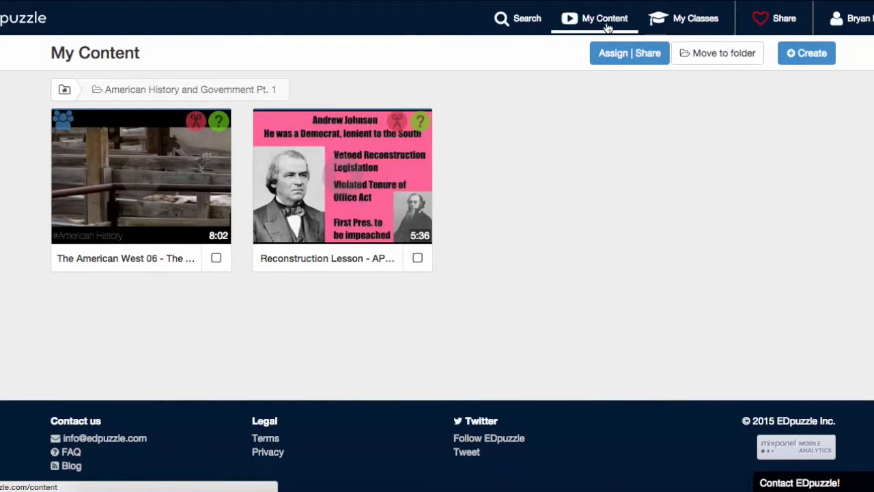
left_click(619, 59)
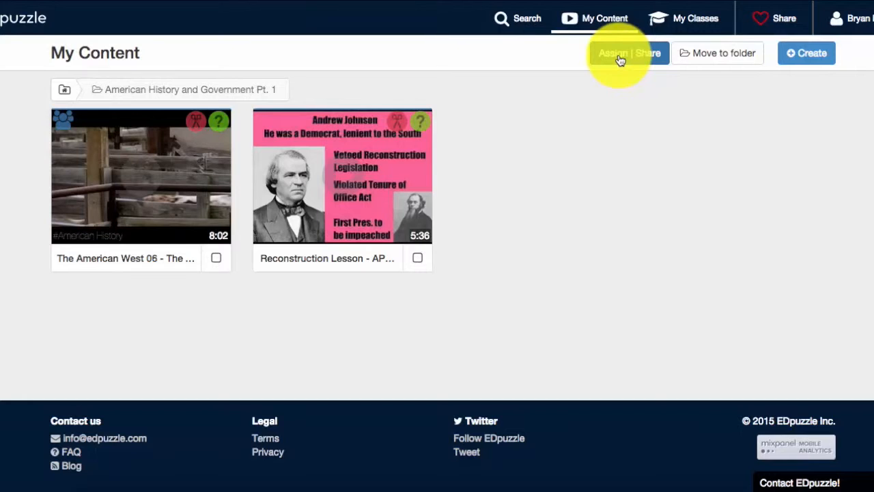
left_click(539, 33)
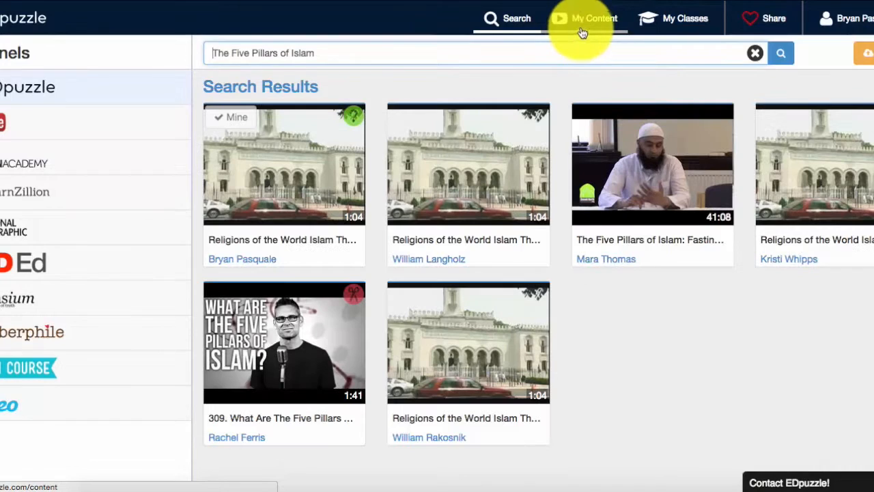
left_click(583, 32)
- Start a new students project from the Create options
left_click(629, 54)
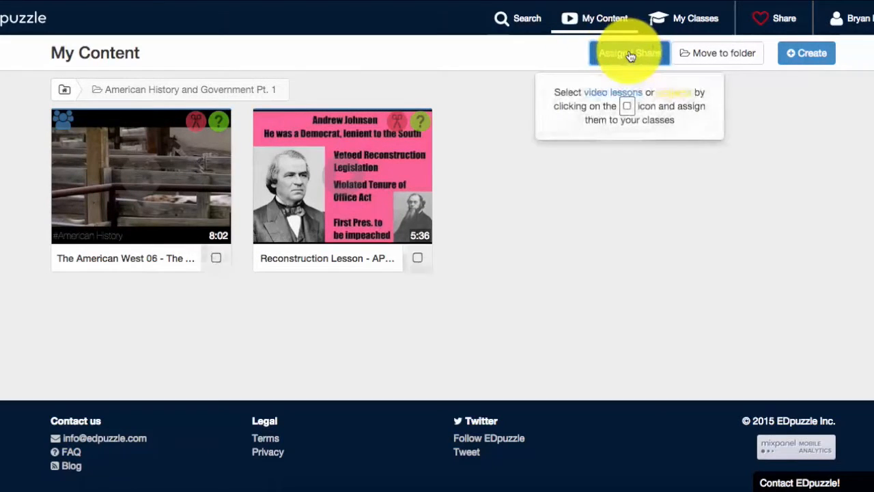
left_click(803, 55)
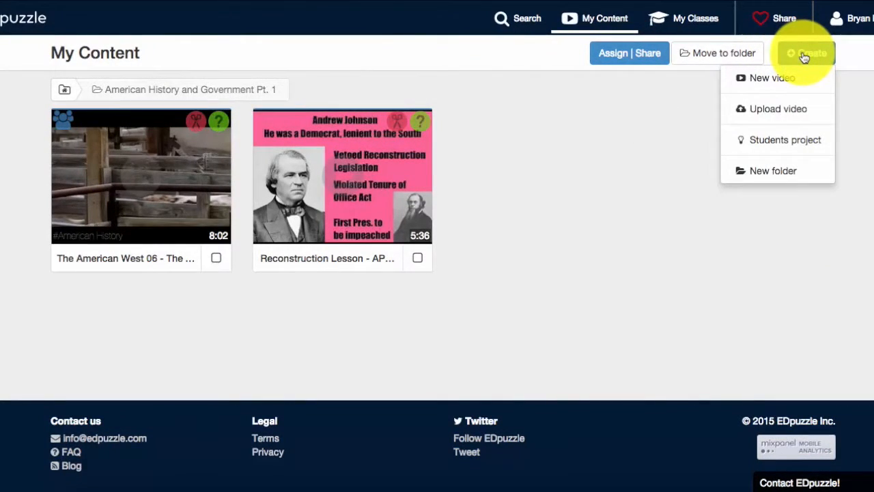
left_click(794, 142)
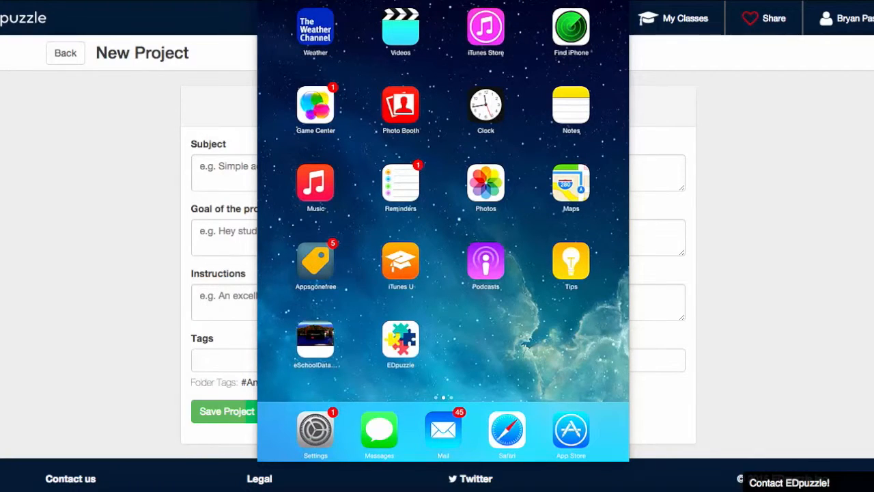
- Open the EDpuzzle student app on the iPad and browse its History, Due soon and Upcoming assignment lists
left_click(401, 339)
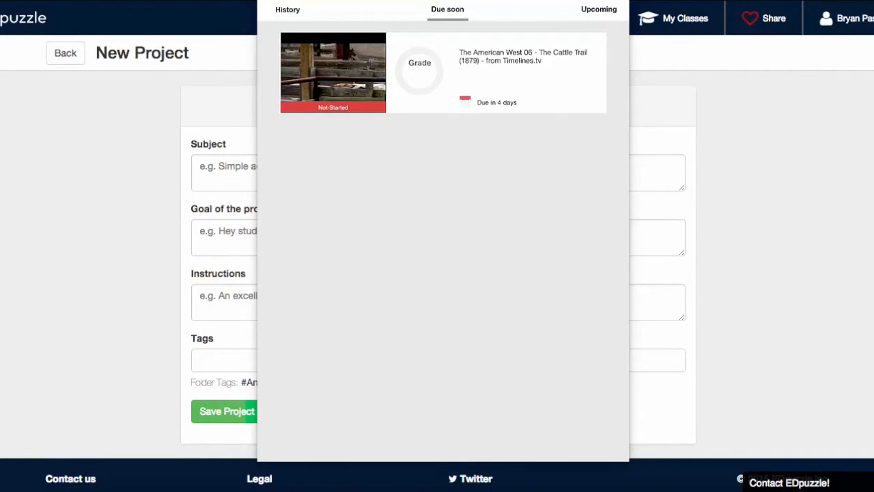
left_click(288, 10)
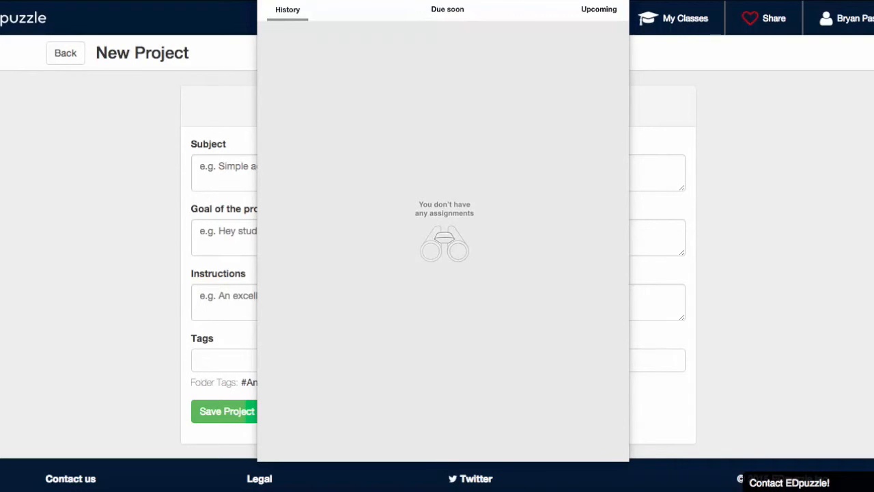
left_click(448, 10)
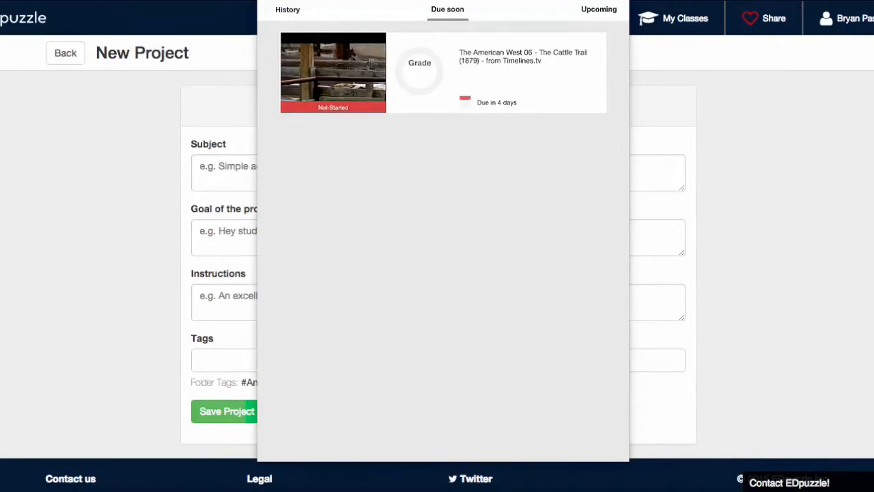
left_click(599, 10)
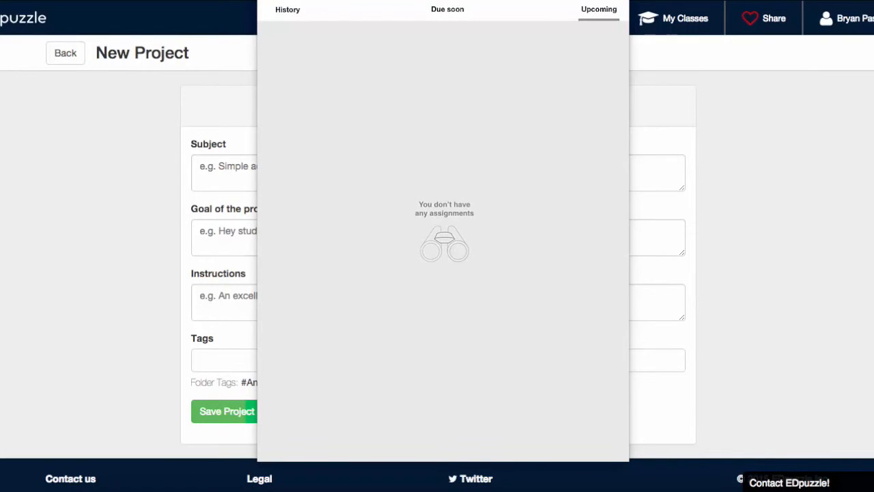
left_click(447, 10)
- Play The American West 06 - The Cattle Trail assignment video as a student, then pause it
left_click(333, 76)
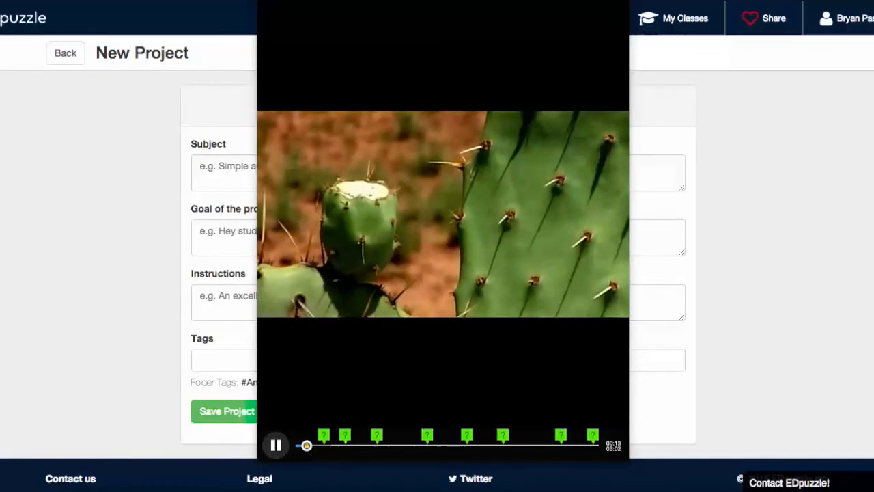
key("space")
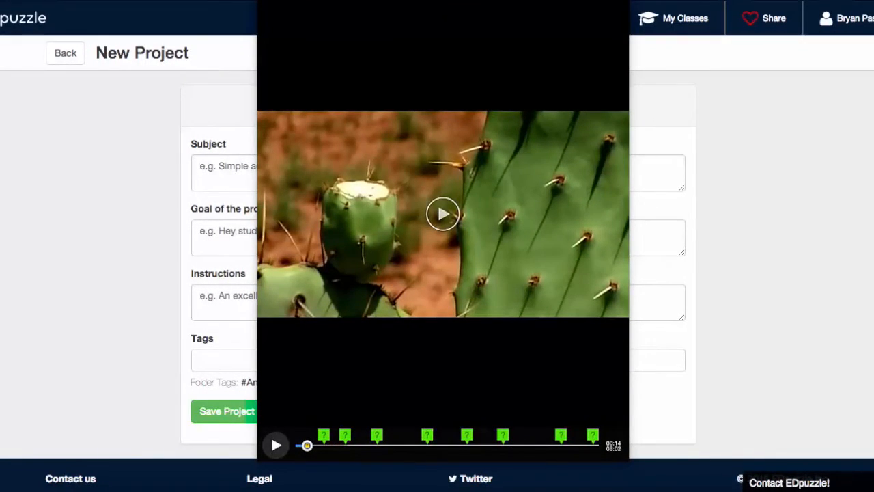